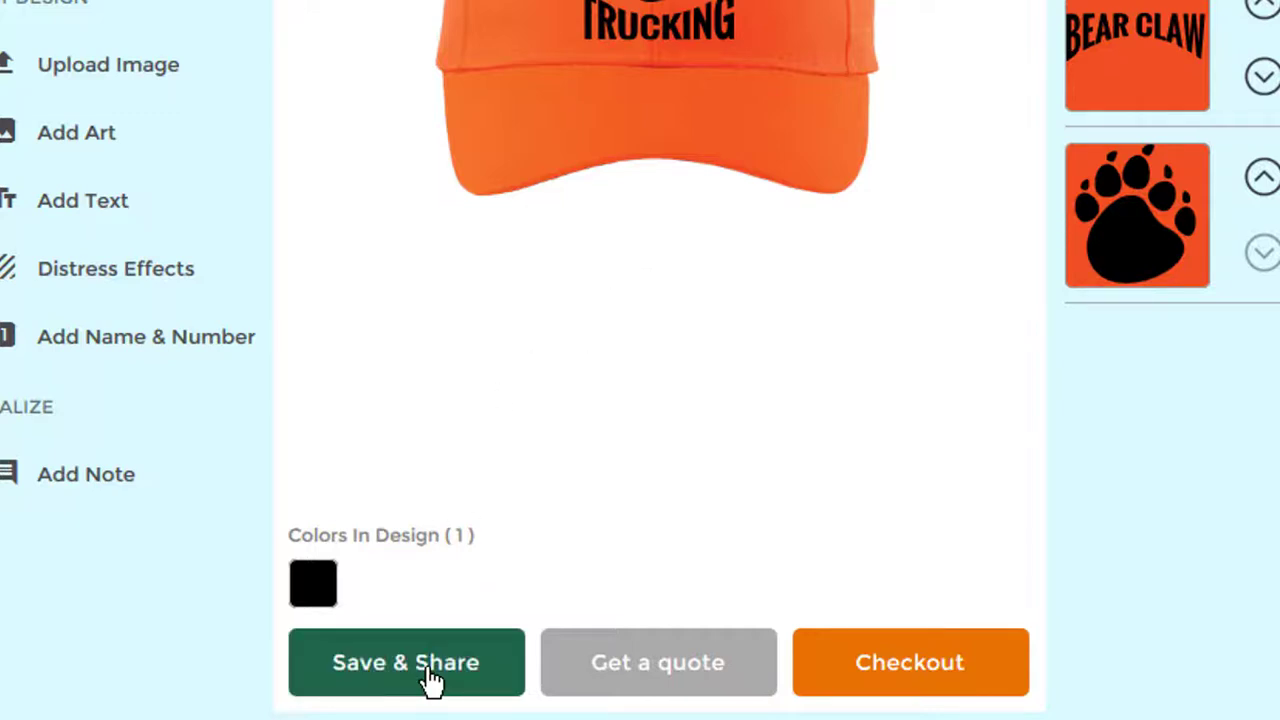
click(430, 678)
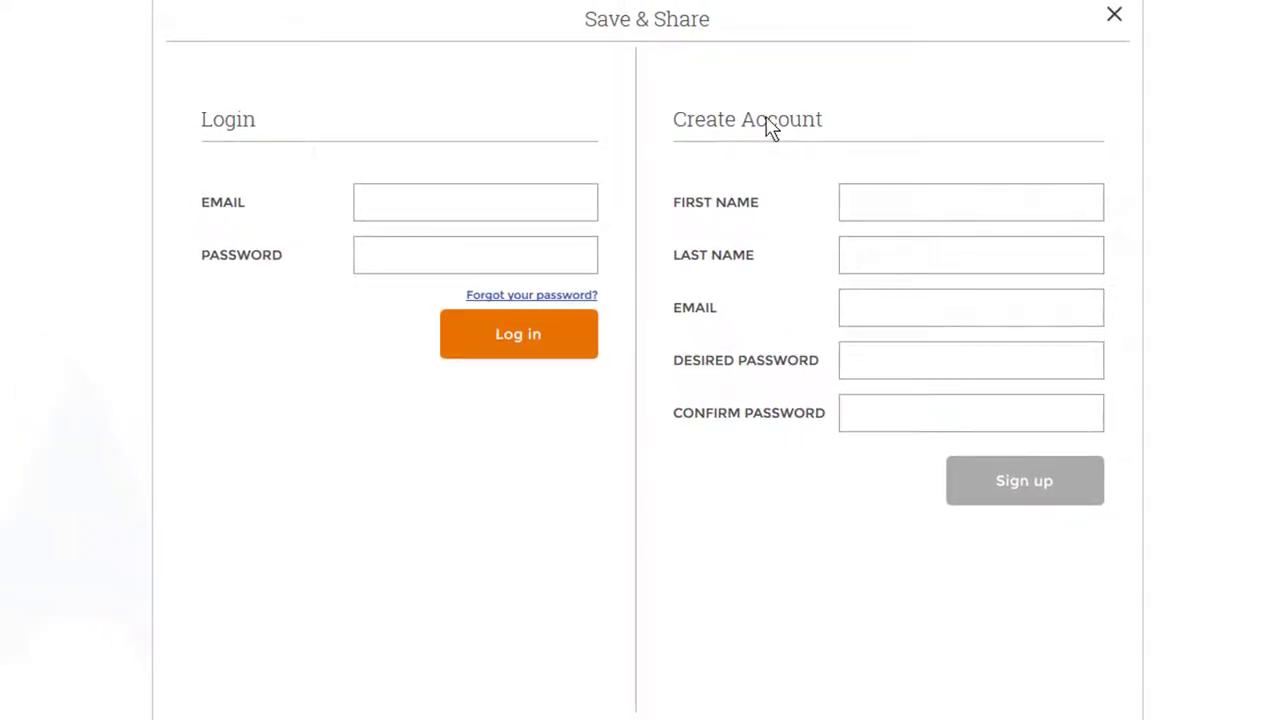
click(920, 200)
click(1118, 15)
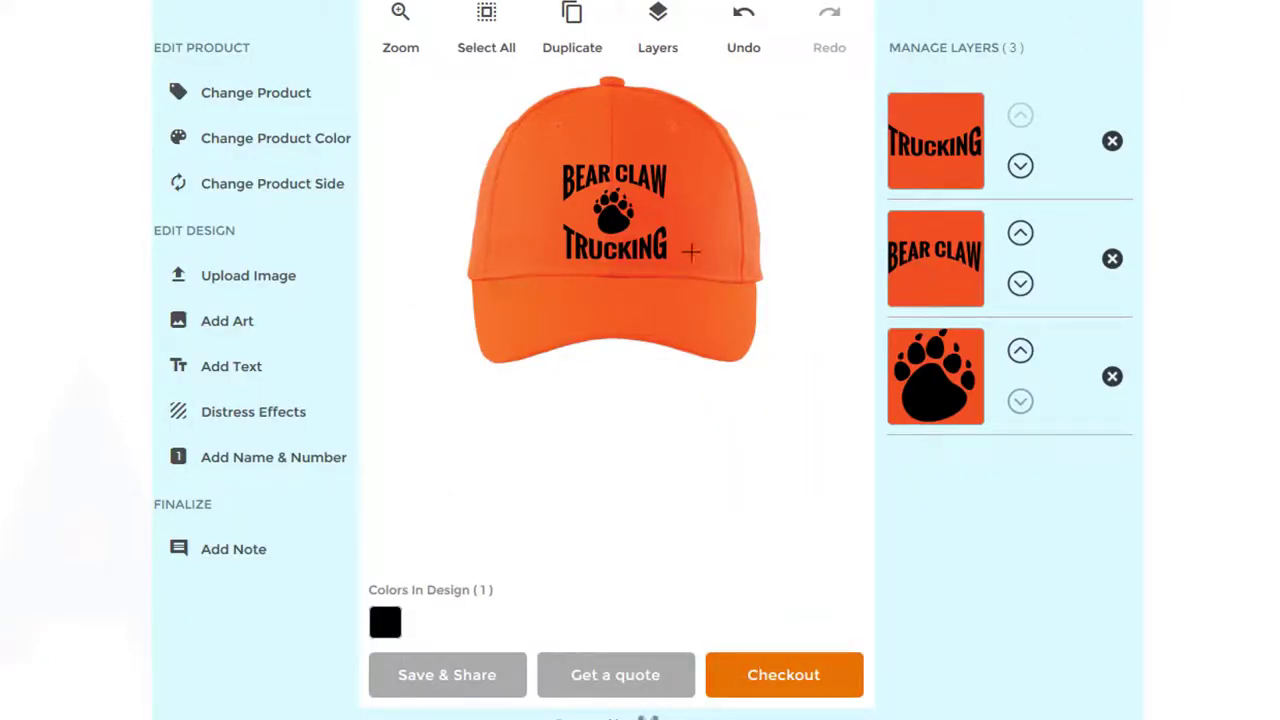
Start checkout for the cap design, set the orange OSFA quantity to 30, and continue to the login step
click(783, 682)
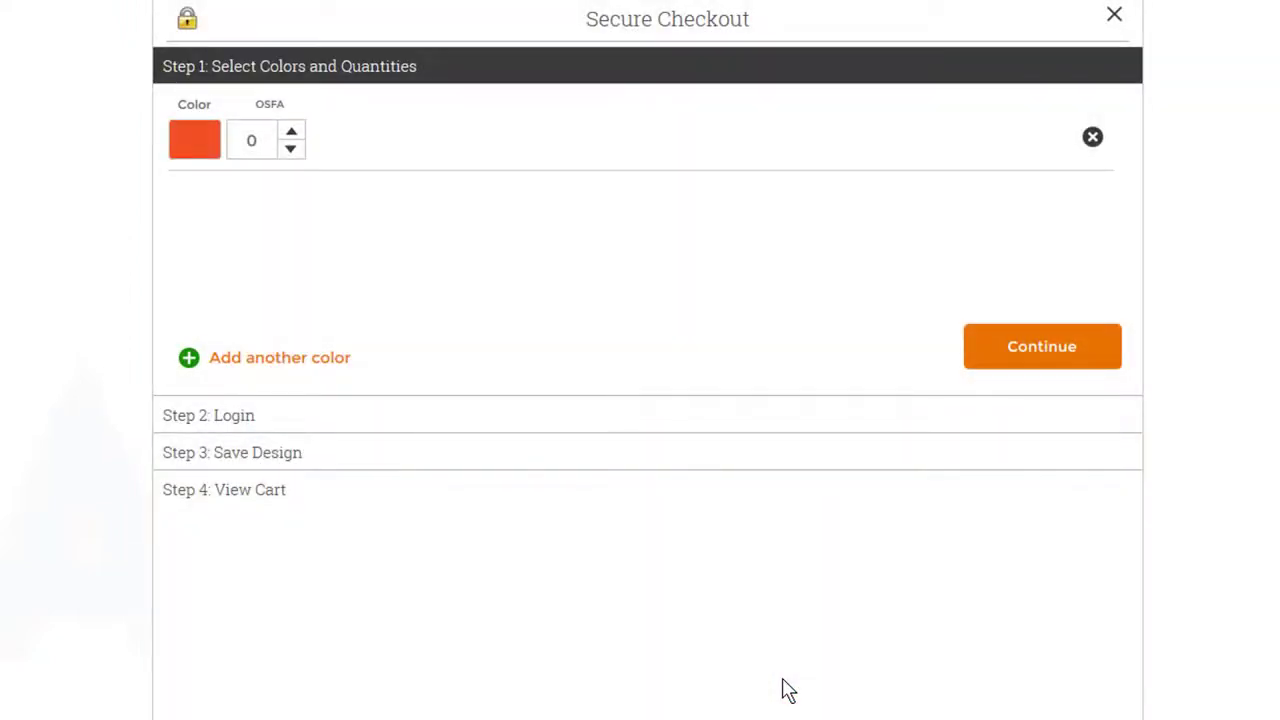
scroll(746, 183, up, 2)
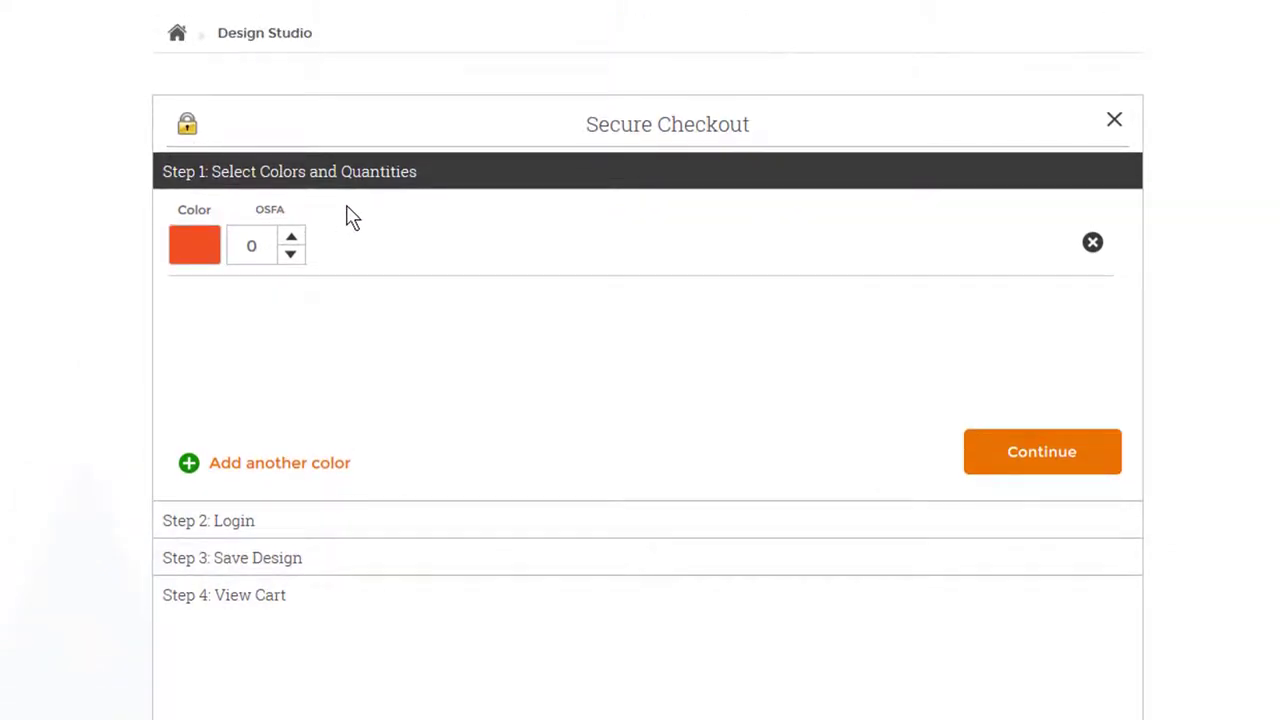
scroll(340, 216, down, 2)
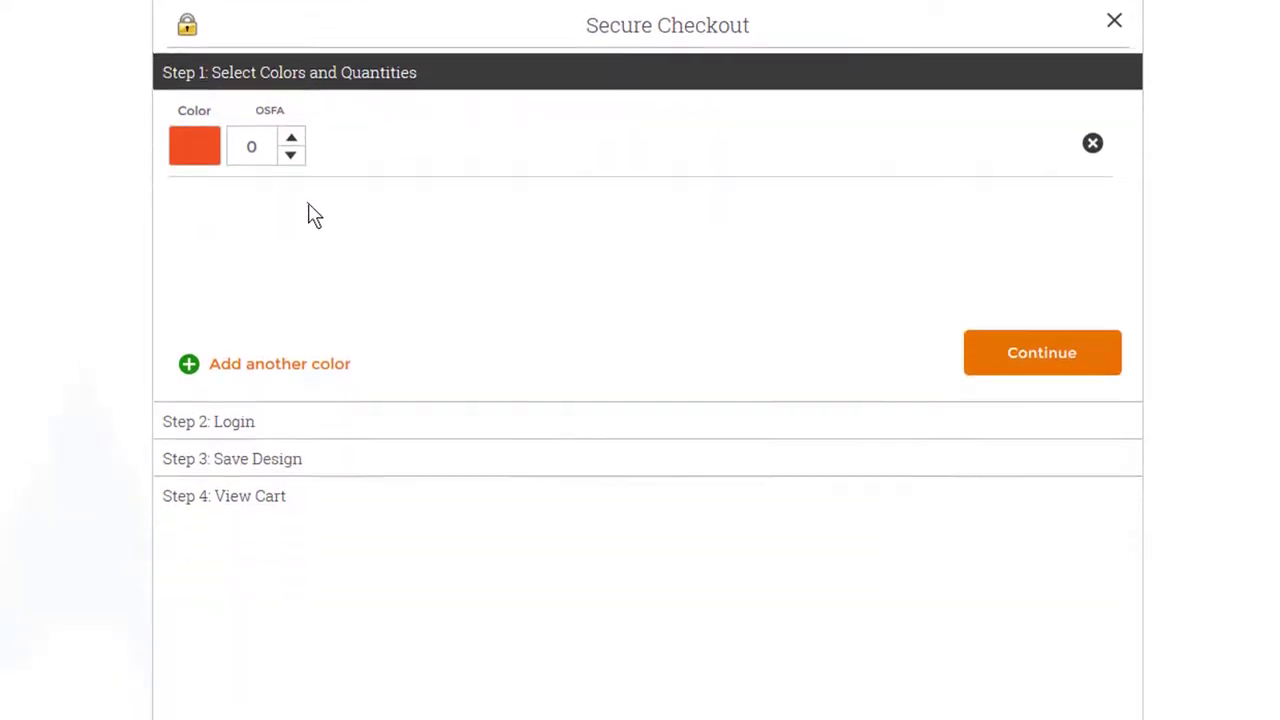
click(290, 133)
click(290, 133)
click(290, 133)
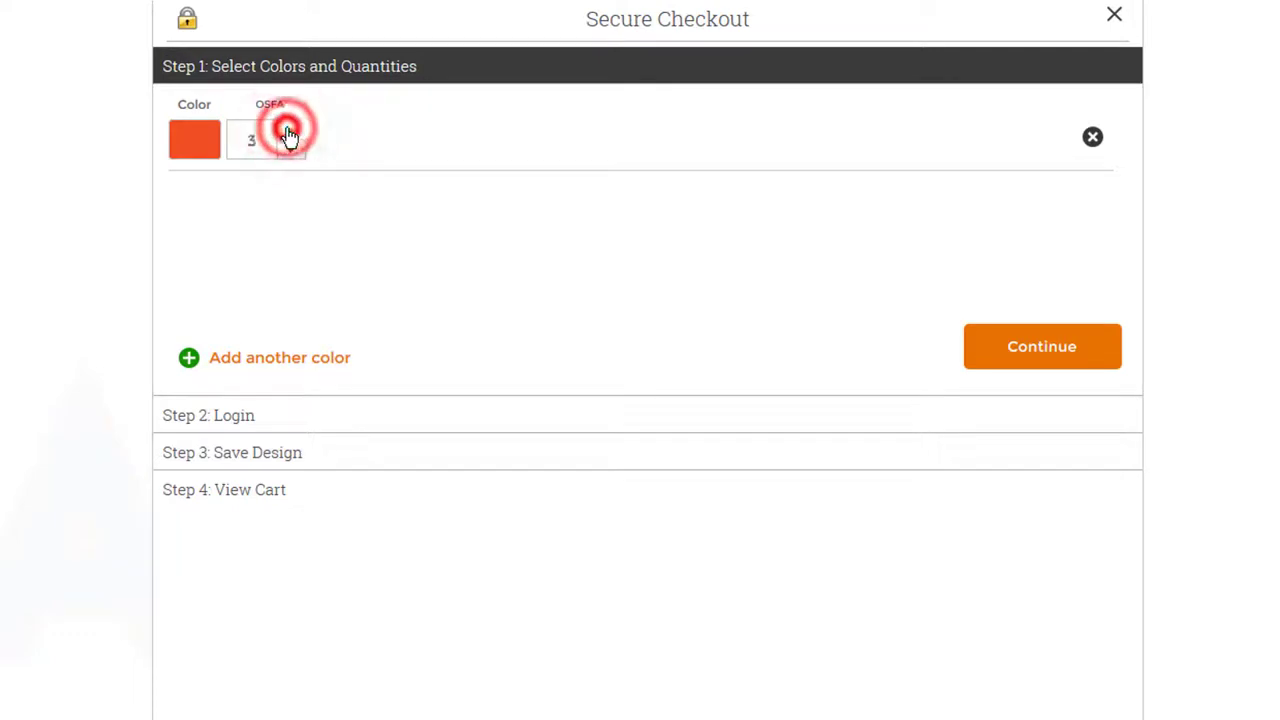
click(290, 133)
click(290, 133)
double_click(290, 133)
double_click(290, 133)
triple_click(290, 133)
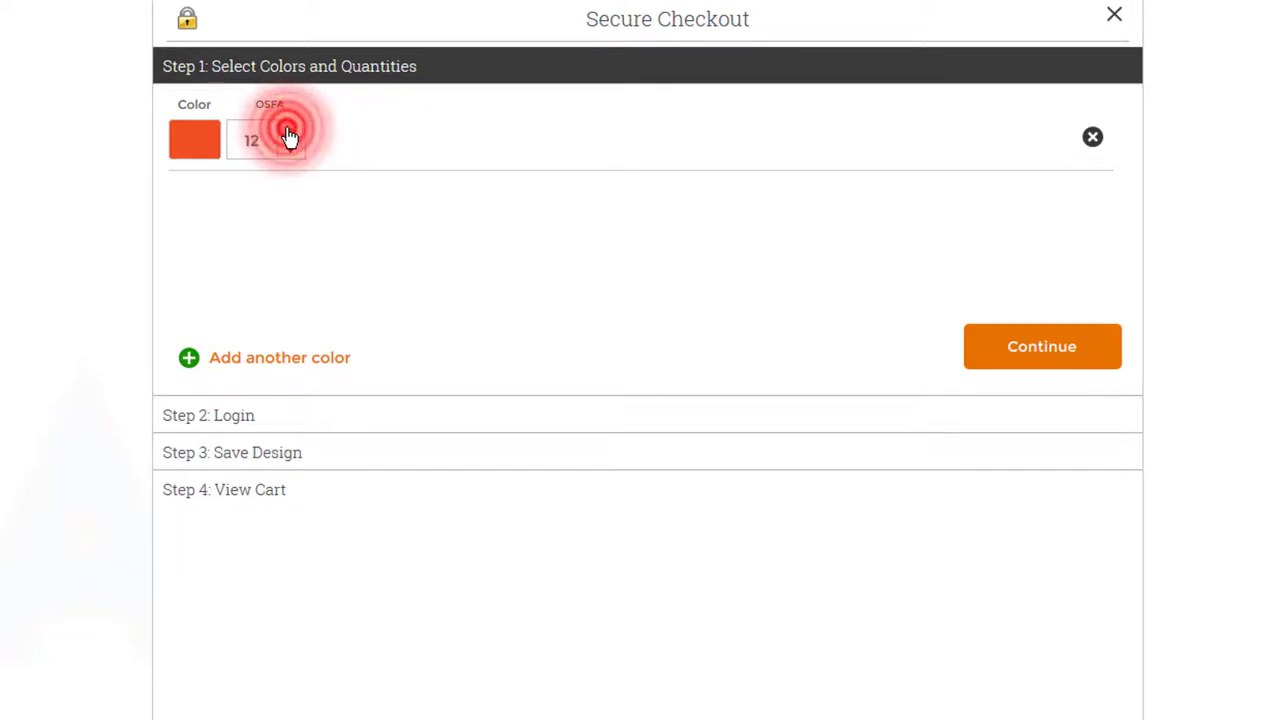
double_click(290, 133)
triple_click(290, 133)
double_click(290, 133)
double_click(290, 133)
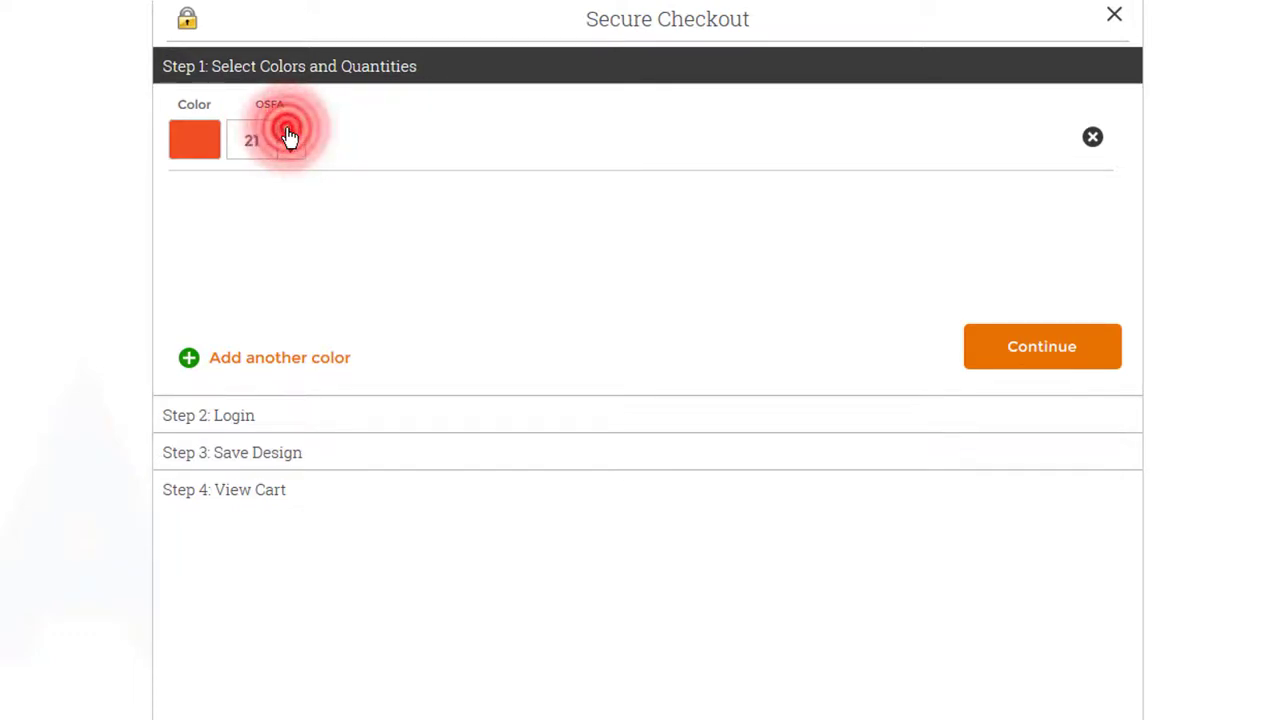
triple_click(290, 133)
double_click(290, 133)
triple_click(290, 133)
click(290, 133)
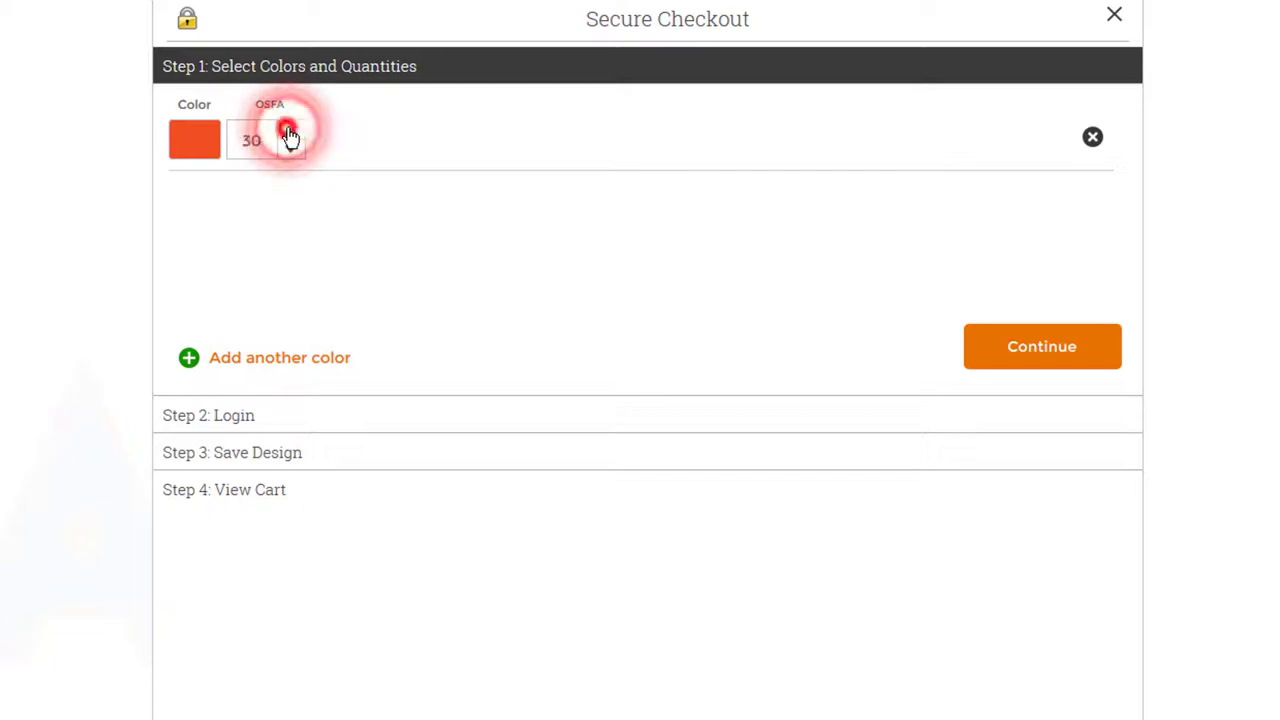
click(1037, 345)
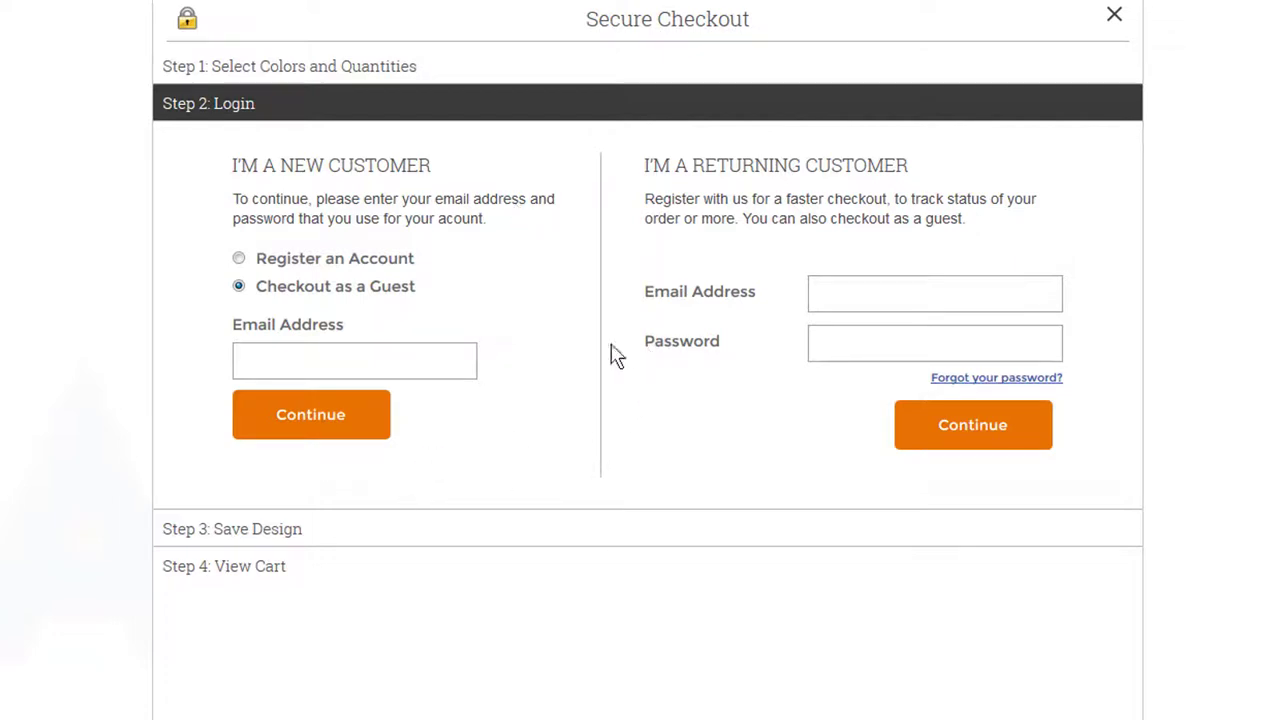
Compare the Register an Account and Checkout as a Guest options, view the new-customer registration form, and leave it
click(240, 258)
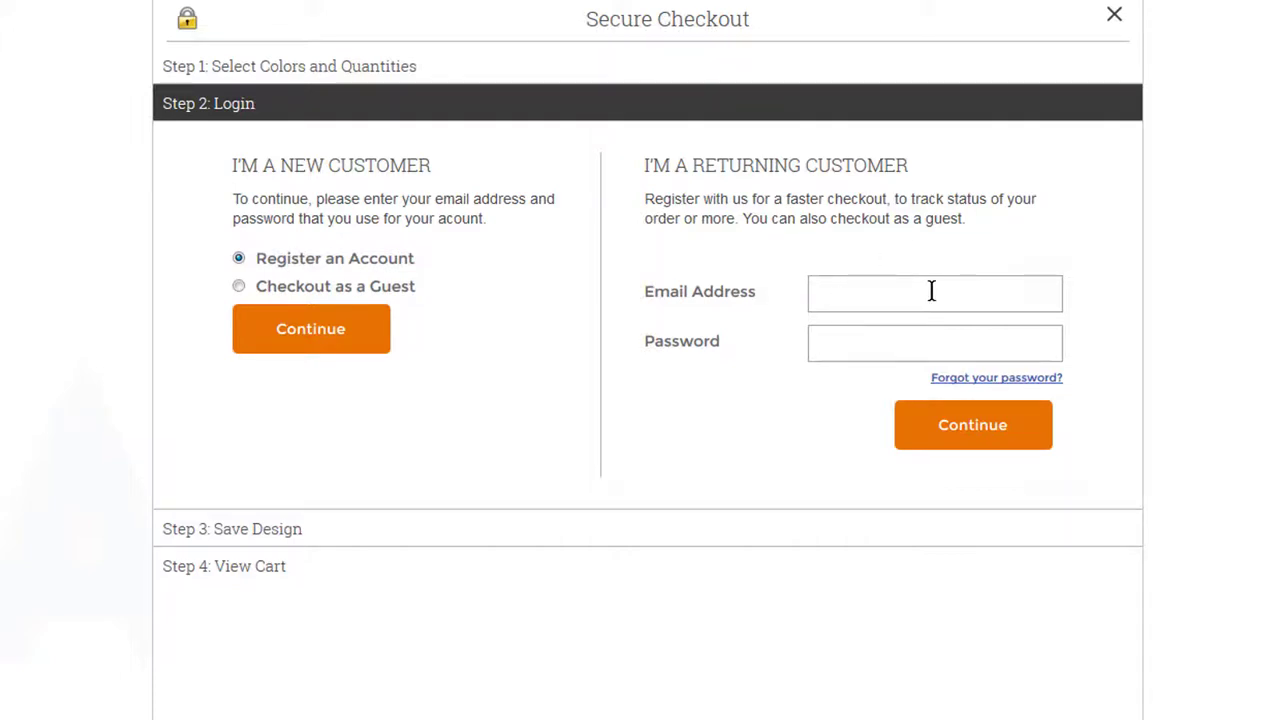
click(241, 285)
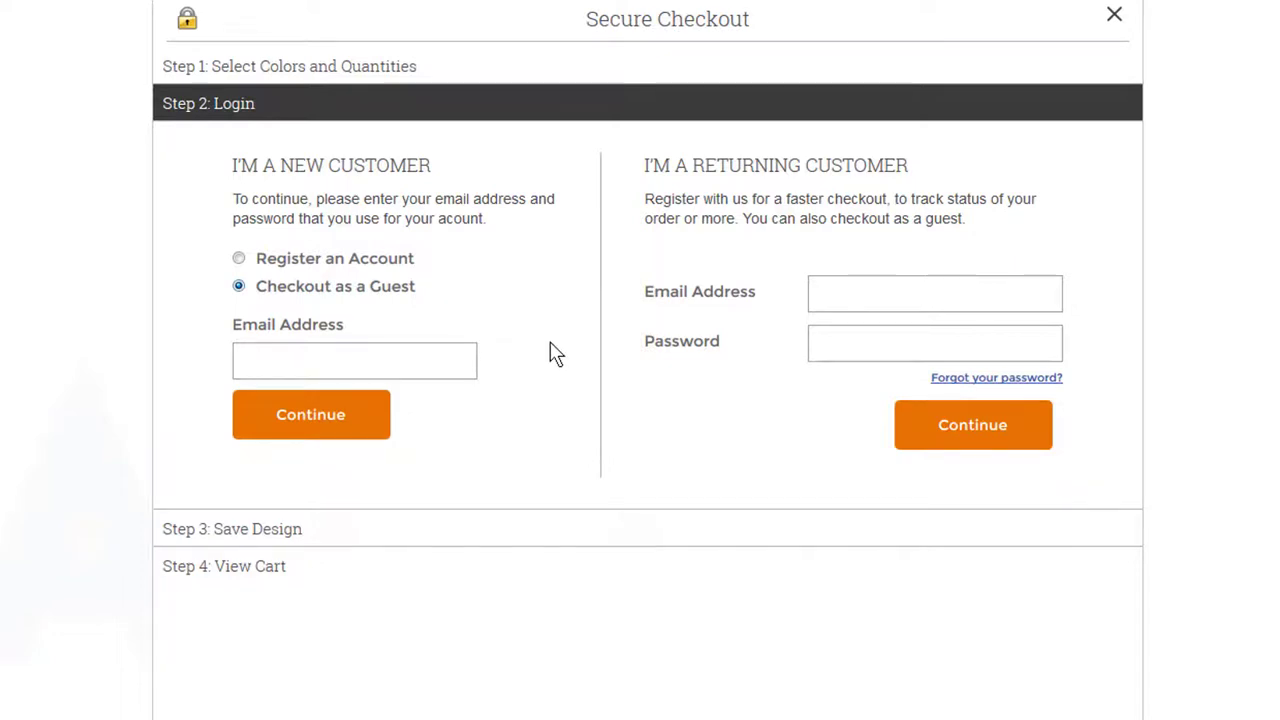
click(239, 259)
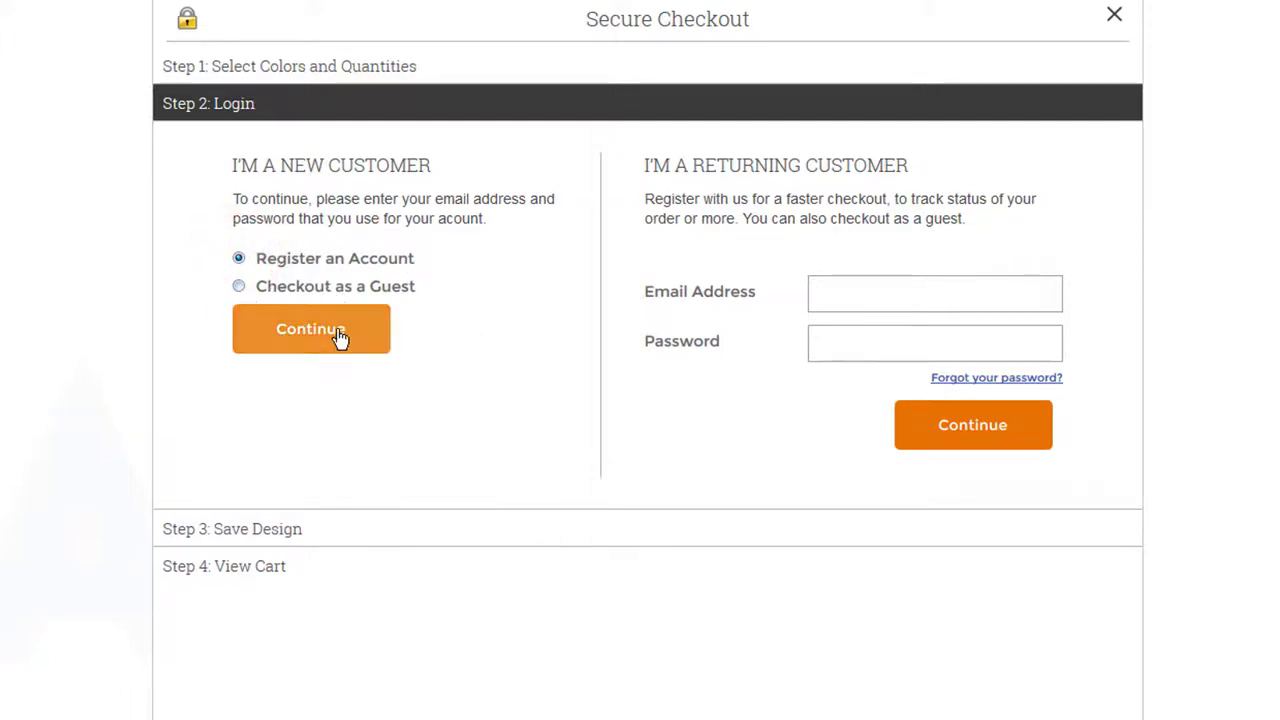
scroll(629, 372, down, 2)
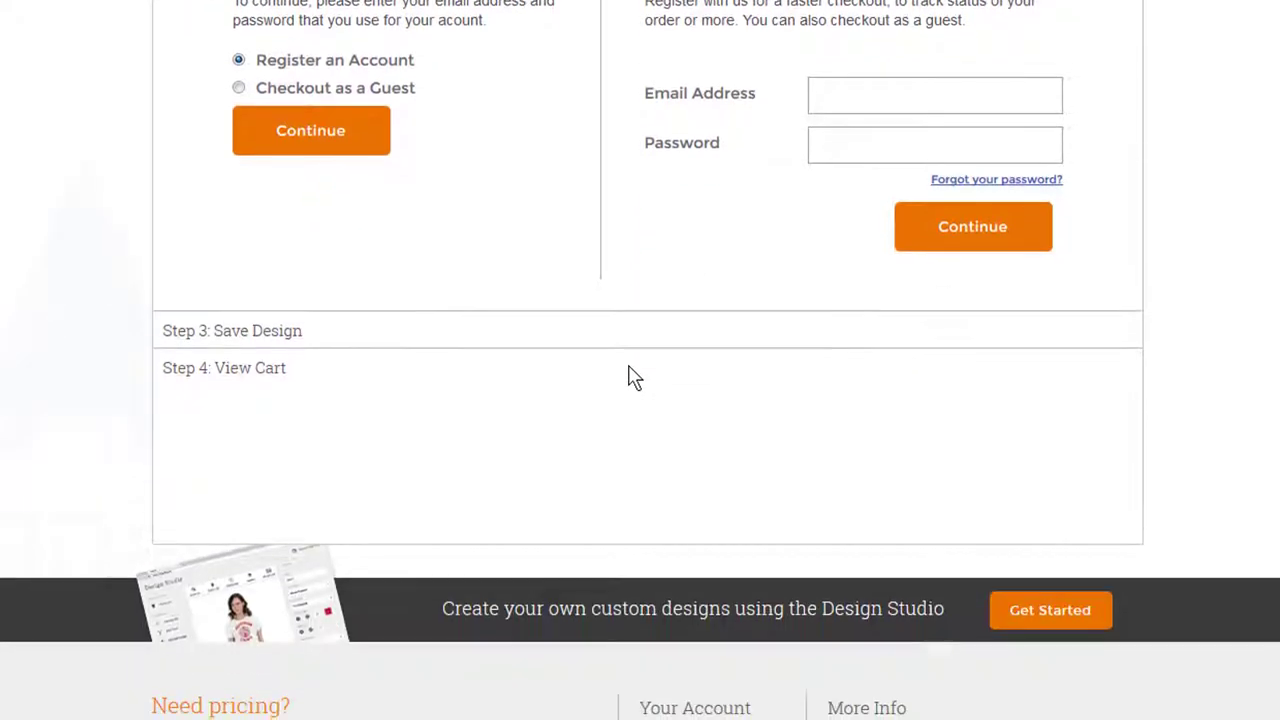
scroll(629, 372, up, 2)
click(322, 340)
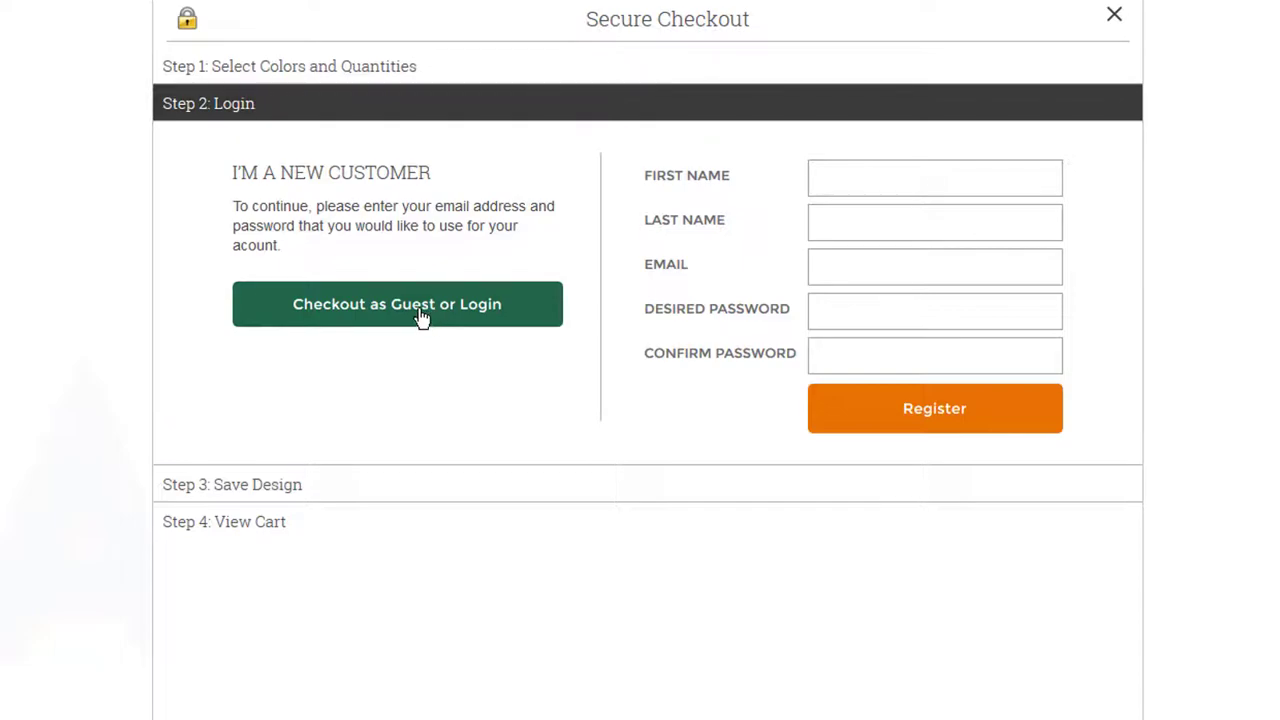
click(417, 309)
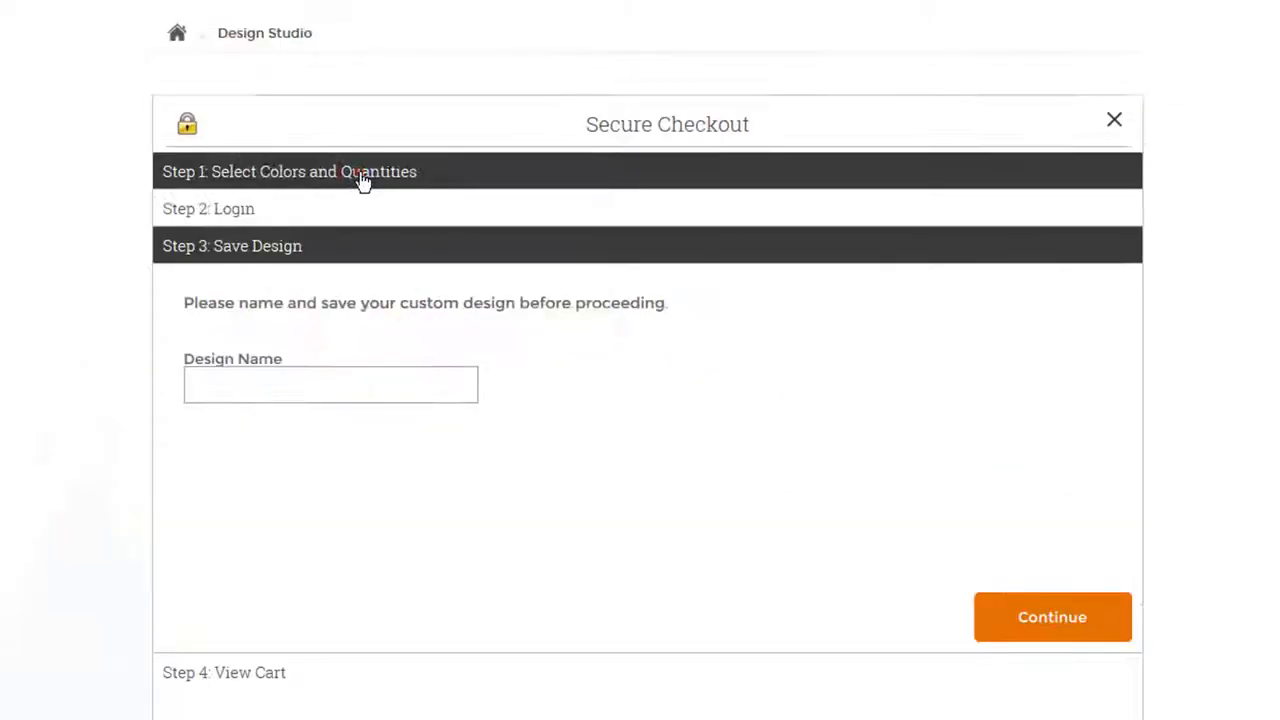
Revisit the colors and quantities, and save the design as "Bear Claw Trucking Hats" to add the caps to the cart
click(363, 176)
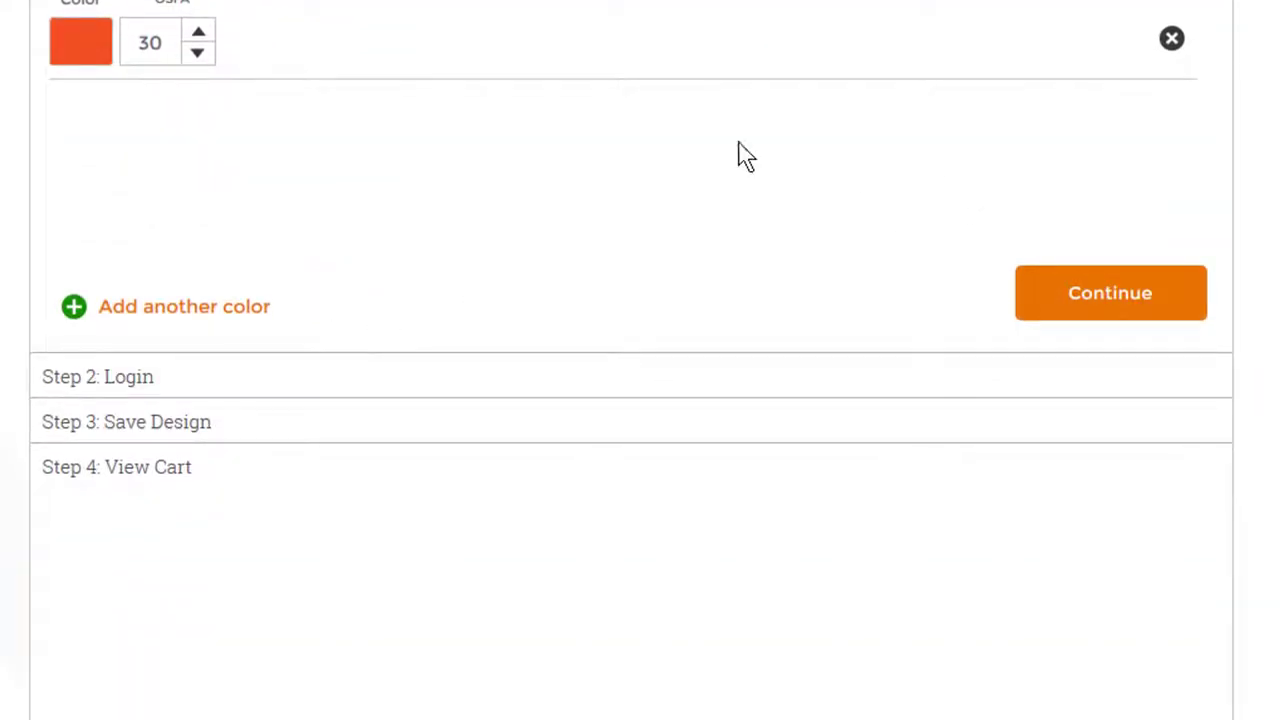
click(183, 379)
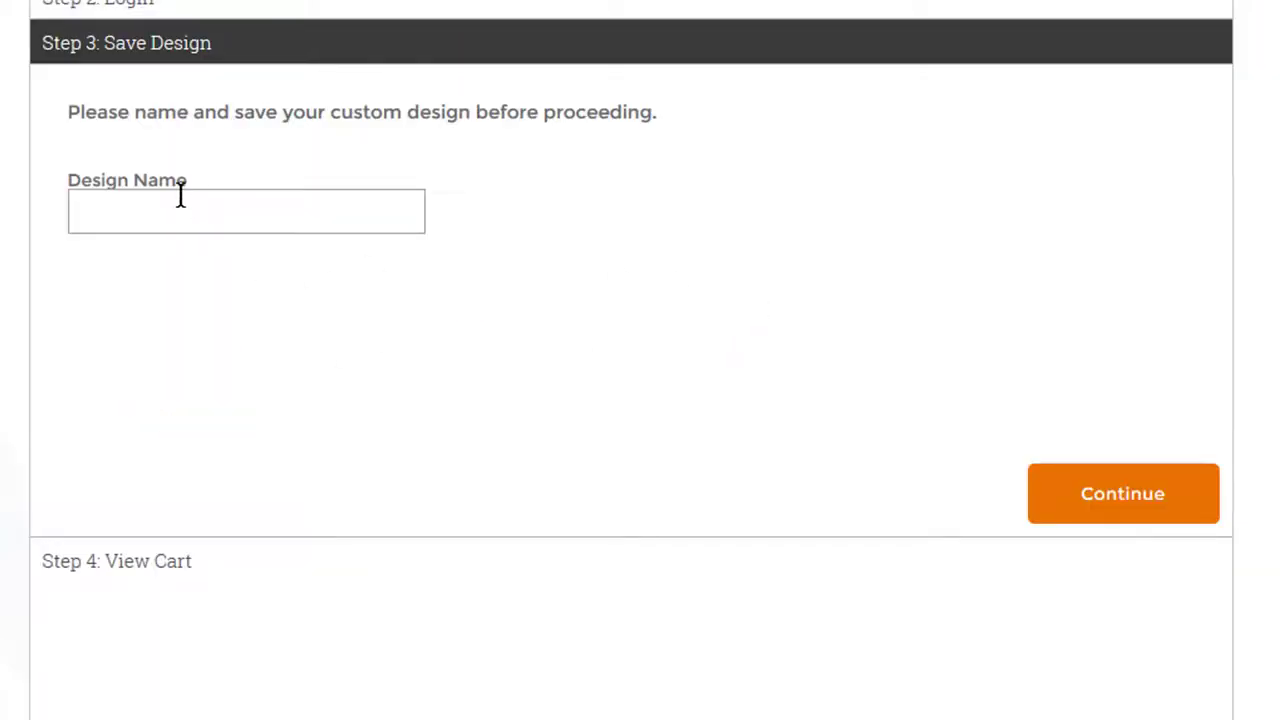
click(300, 207)
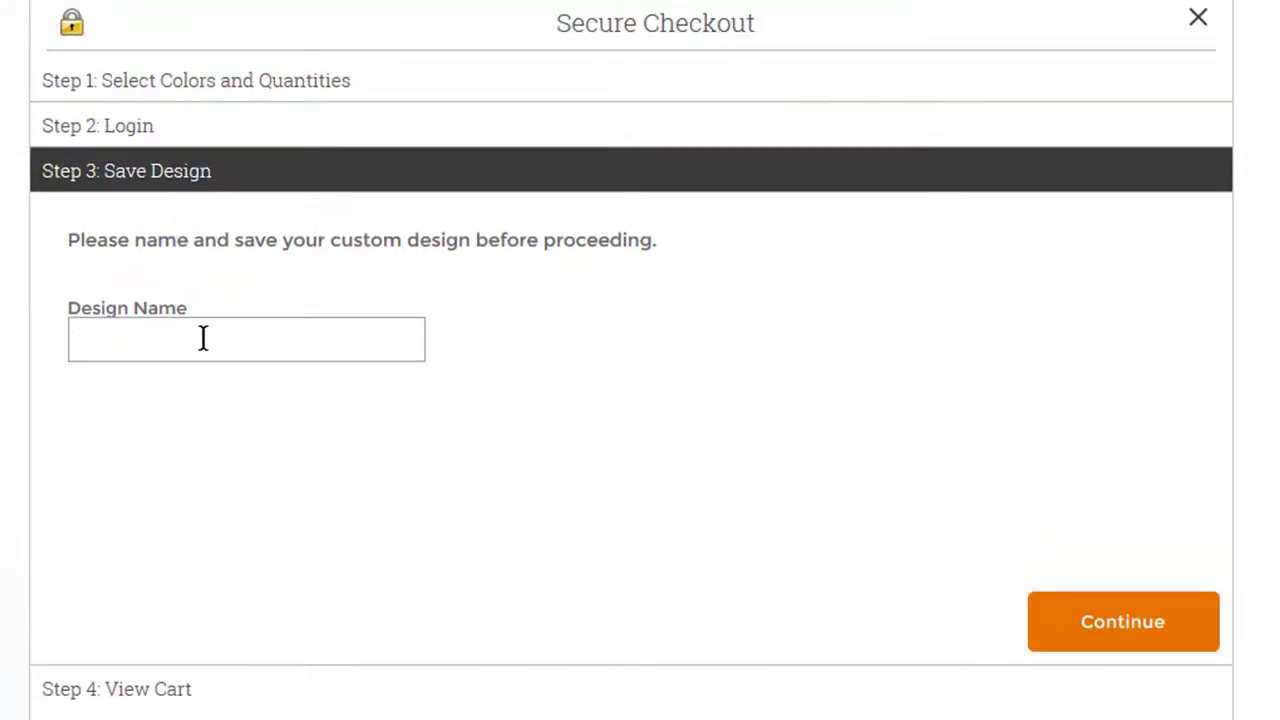
text(Bear Claw Trucking)
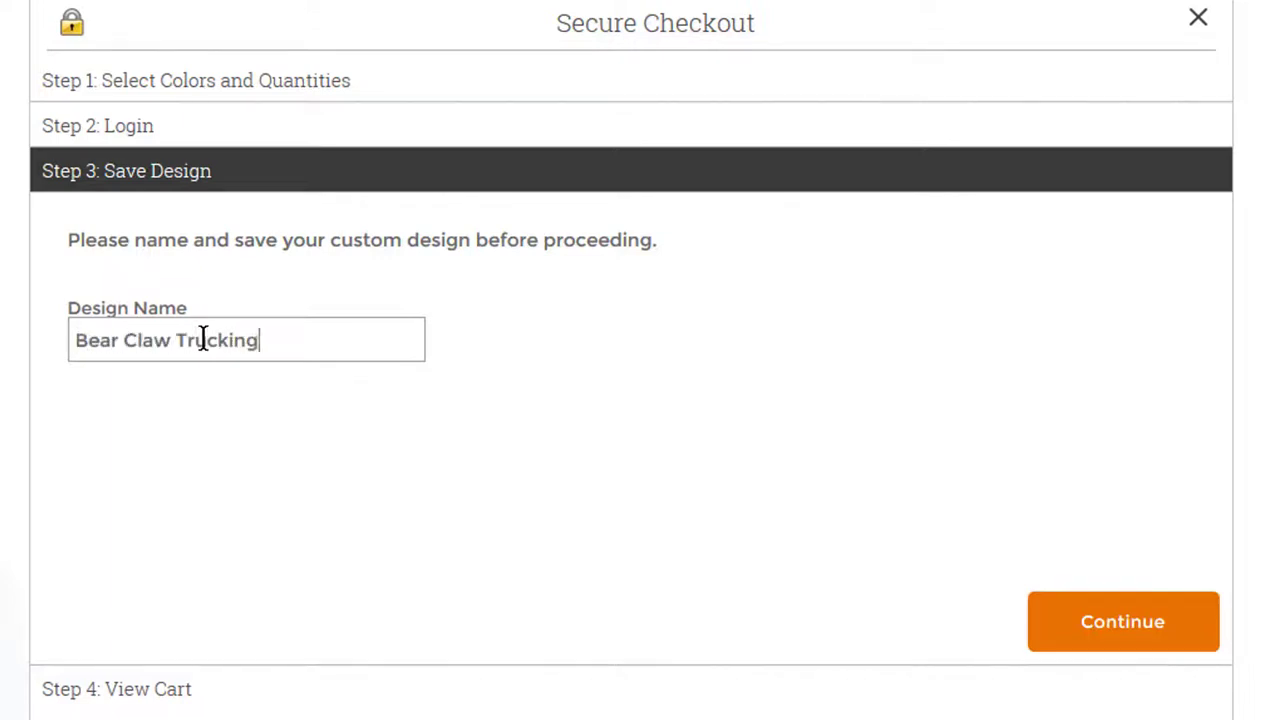
text( Hats)
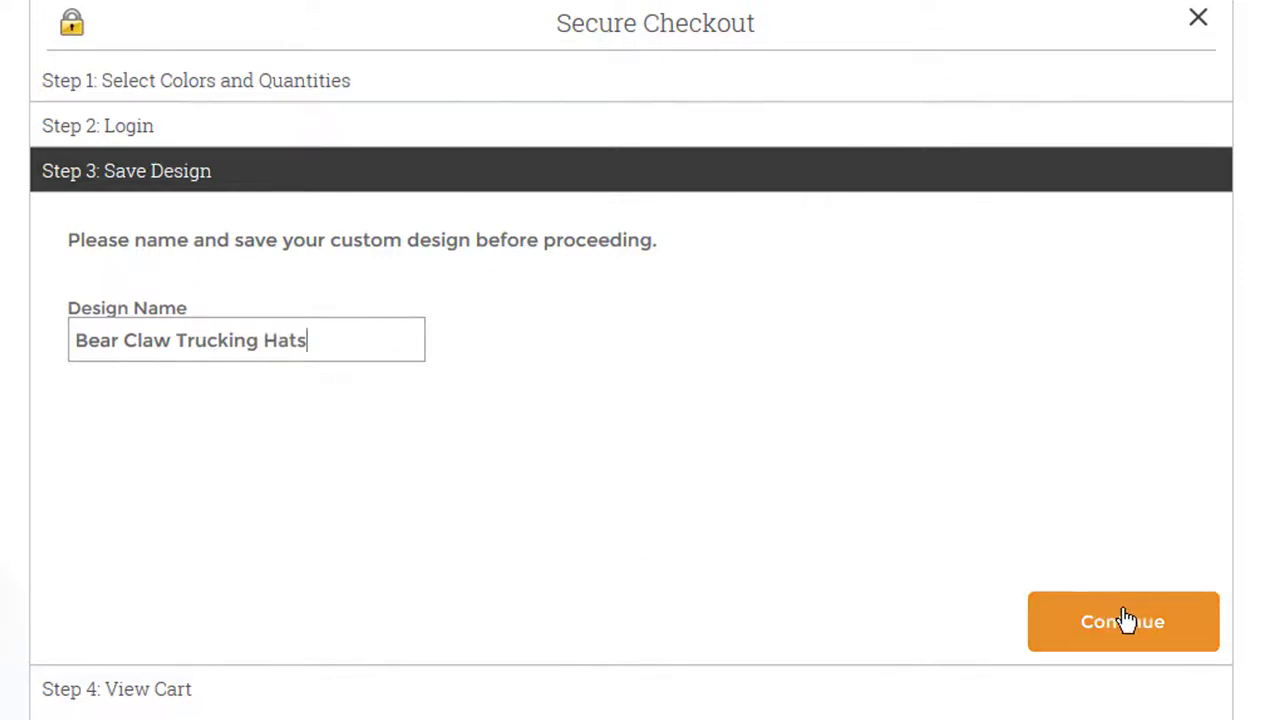
scroll(741, 624, down, 2)
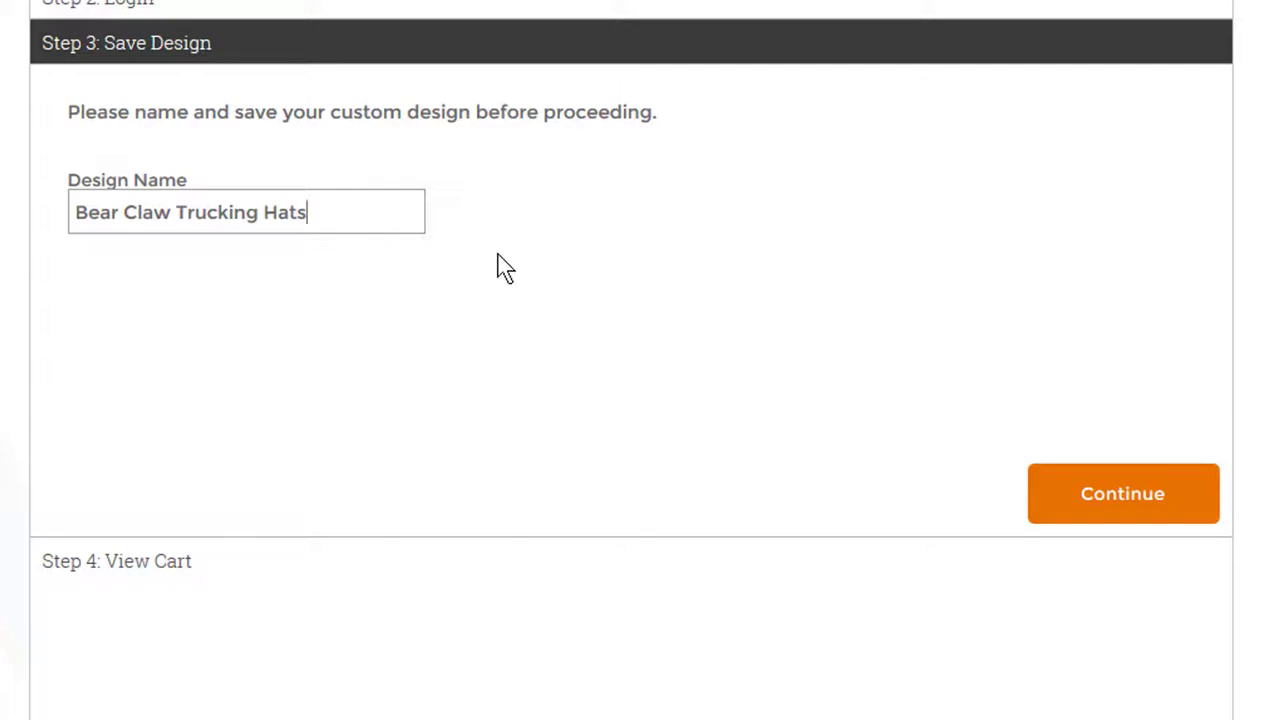
scroll(497, 268, down, 3)
scroll(700, 250, up, 2)
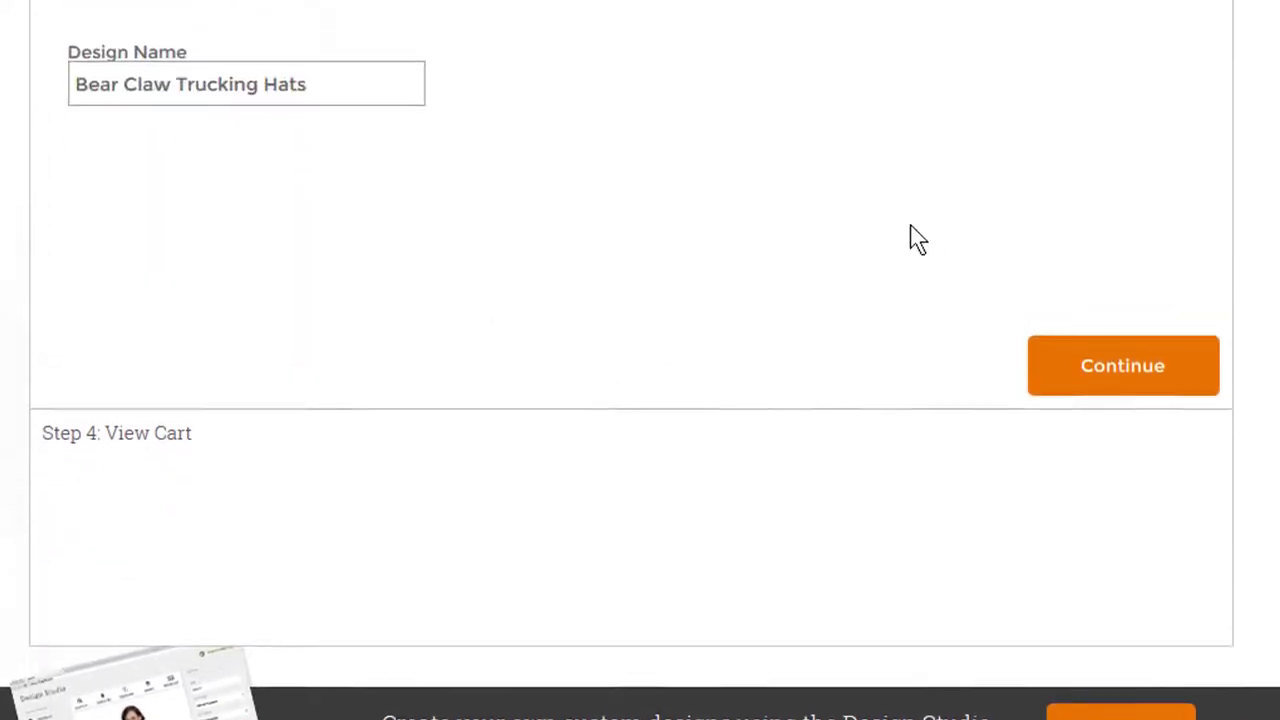
click(1125, 365)
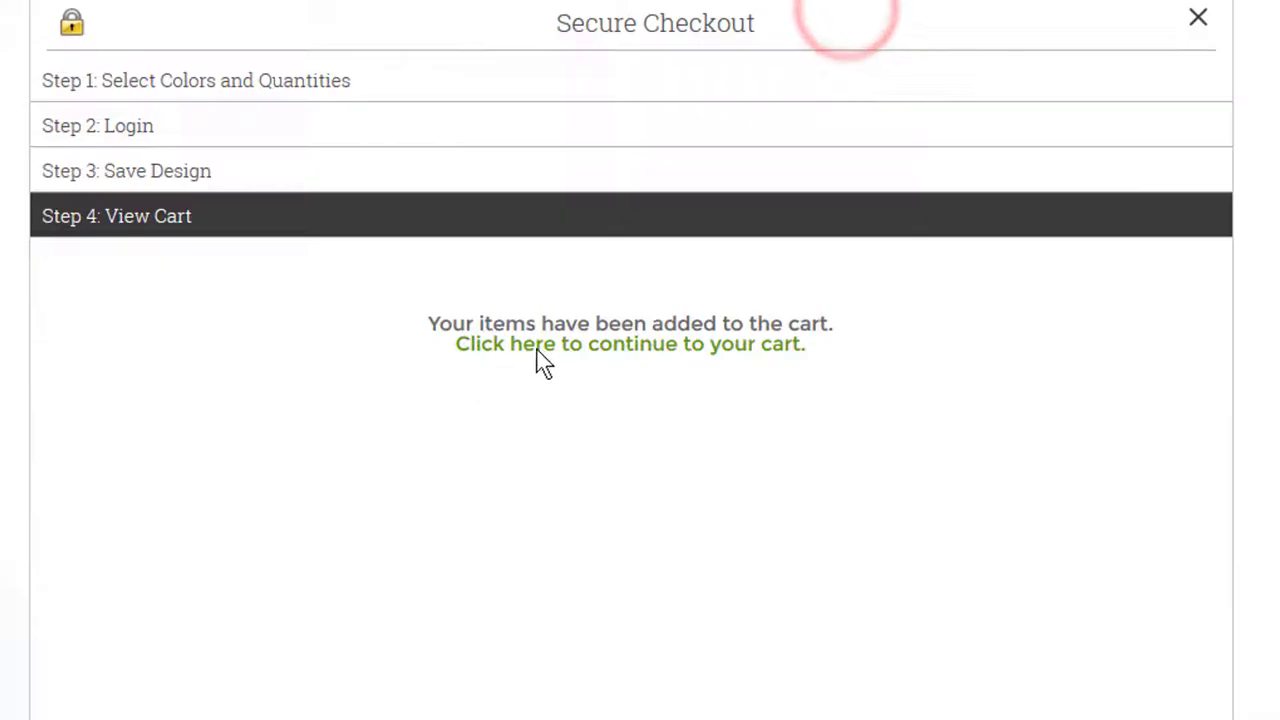
Continue to the shopping cart and review the cap order's size, quantity, pricing and estimated total
click(562, 343)
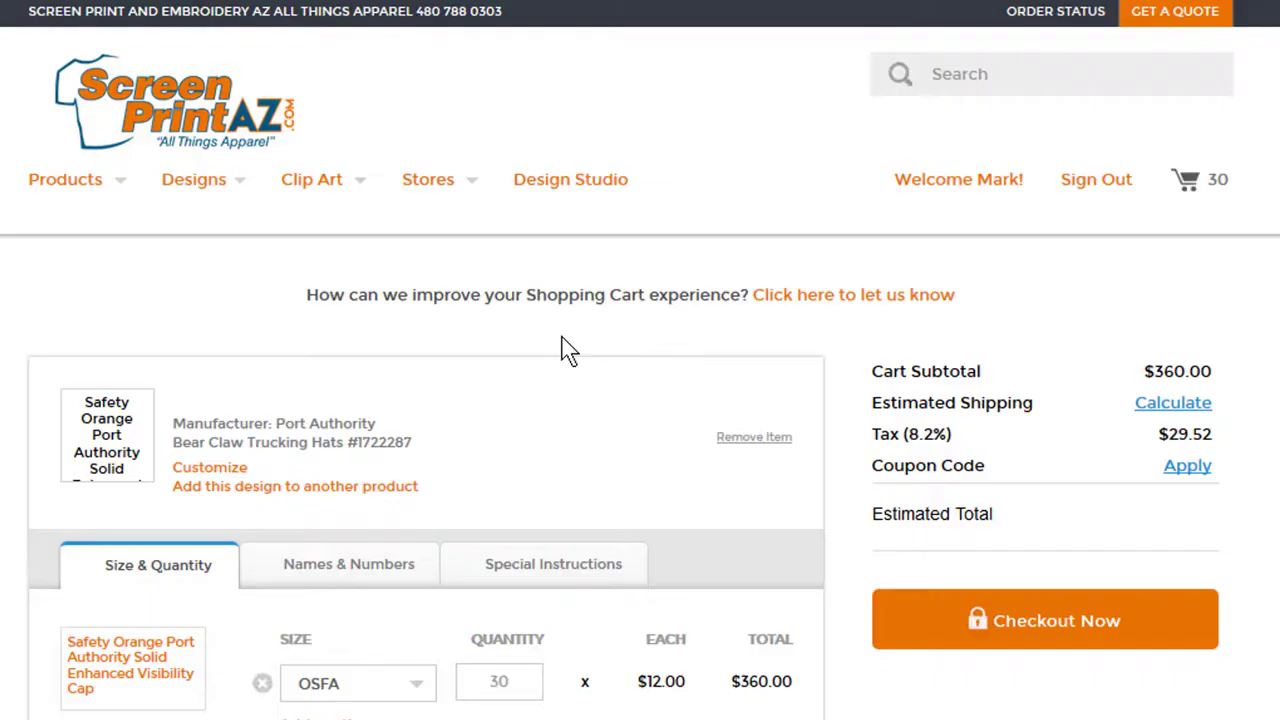
scroll(623, 240, down, 2)
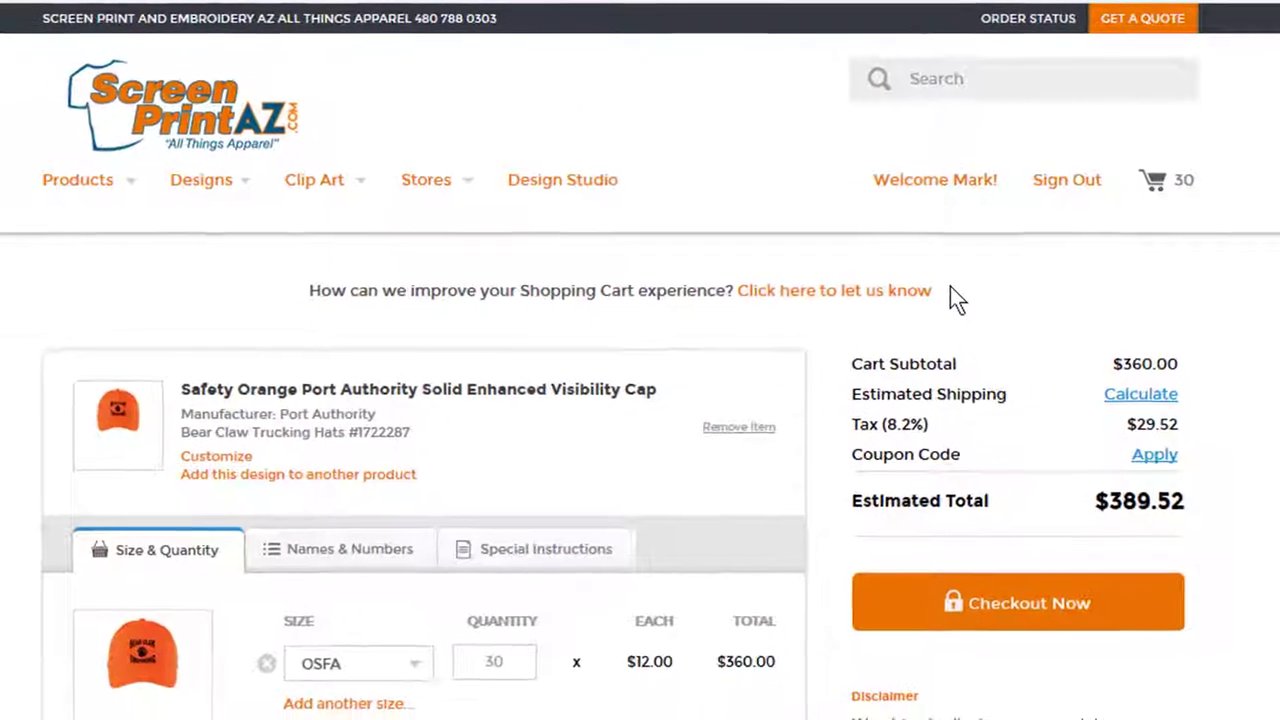
scroll(956, 283, down, 3)
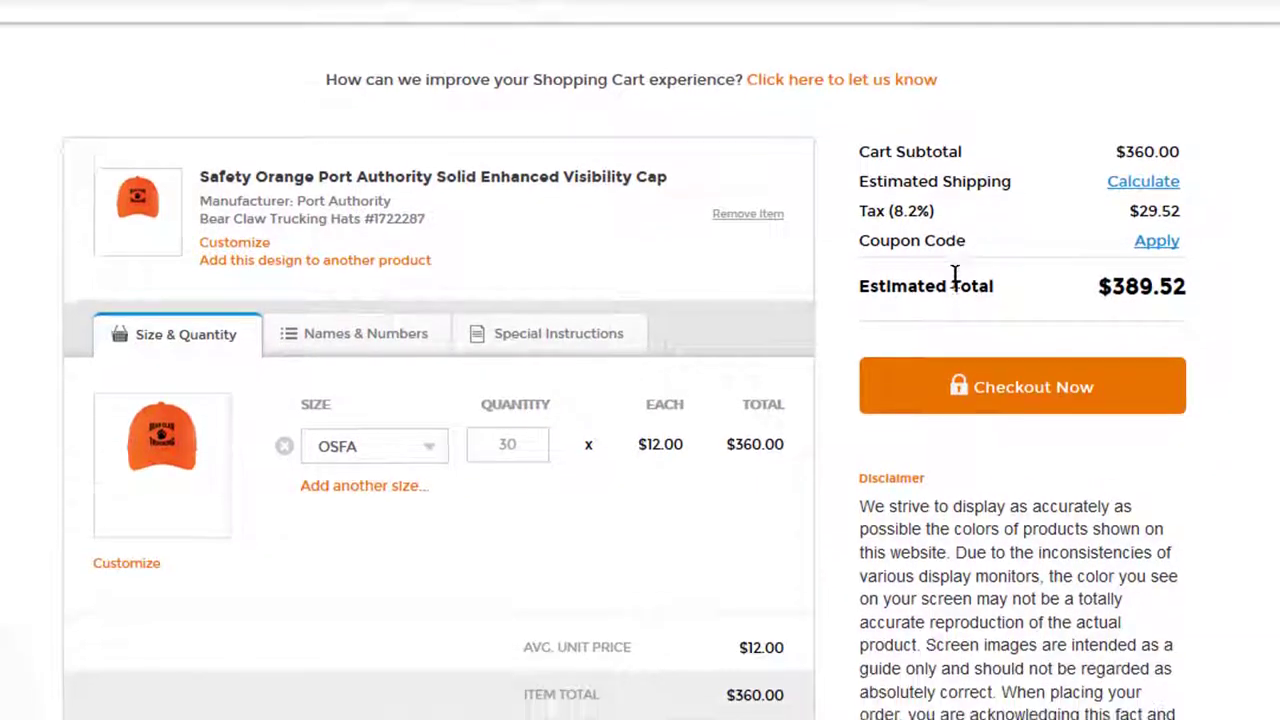